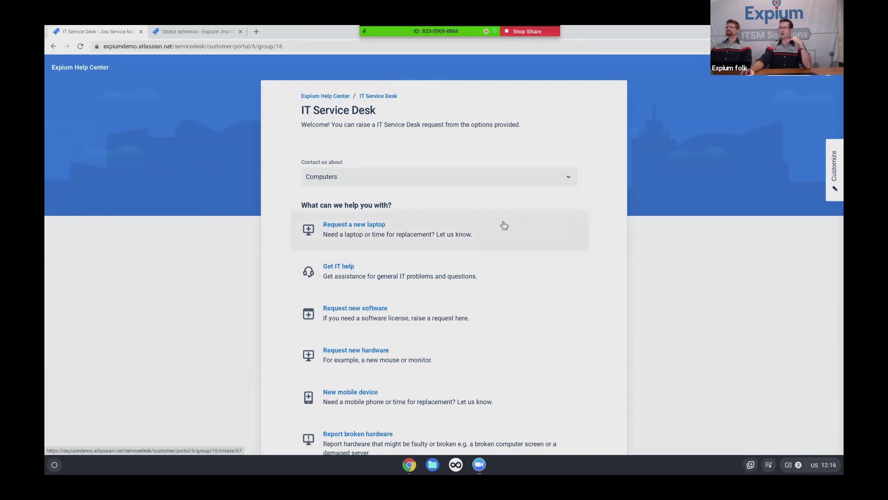
Submit a new laptop request: reason 'Current equipment is damaged', details added, model ThinkPad X1 Carbon (Gen 7)
click(489, 229)
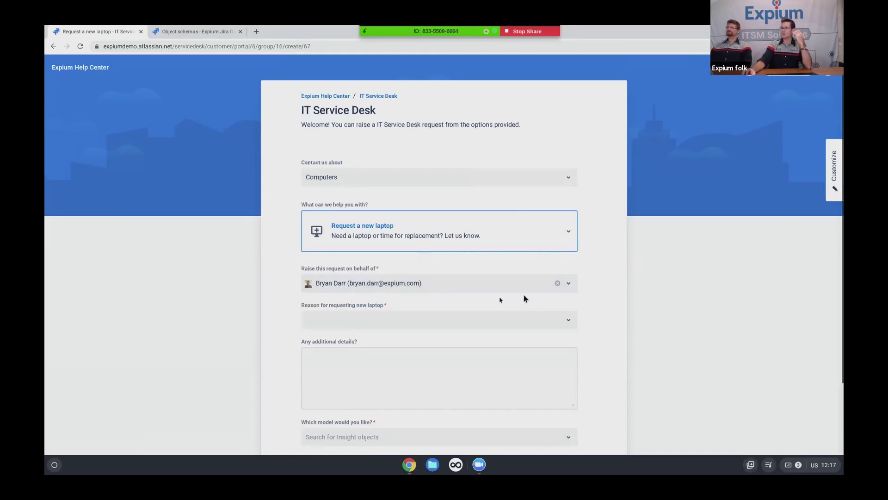
click(378, 326)
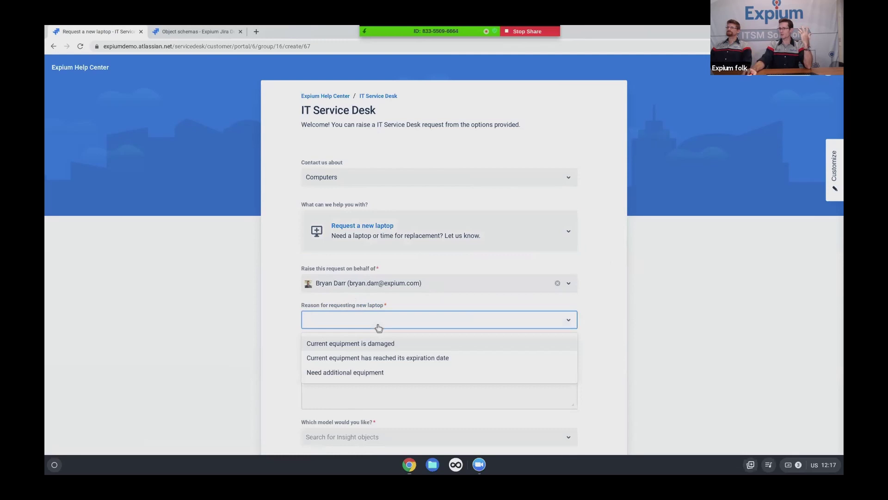
click(351, 344)
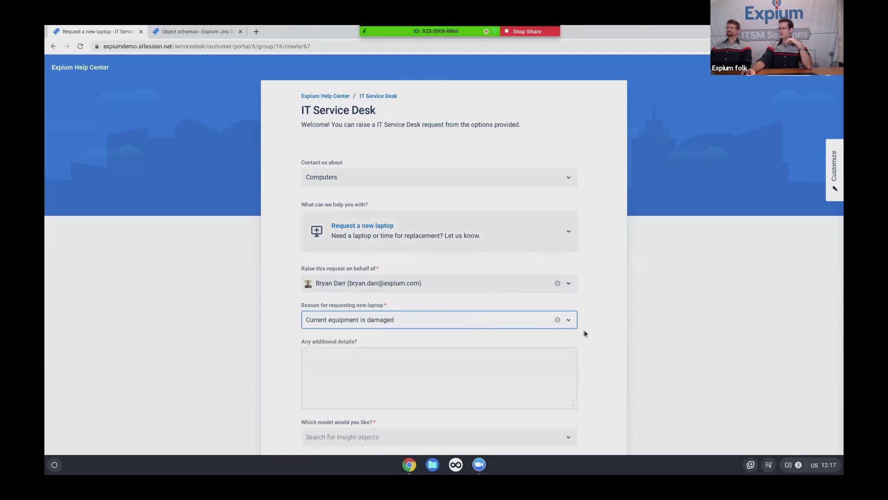
click(463, 375)
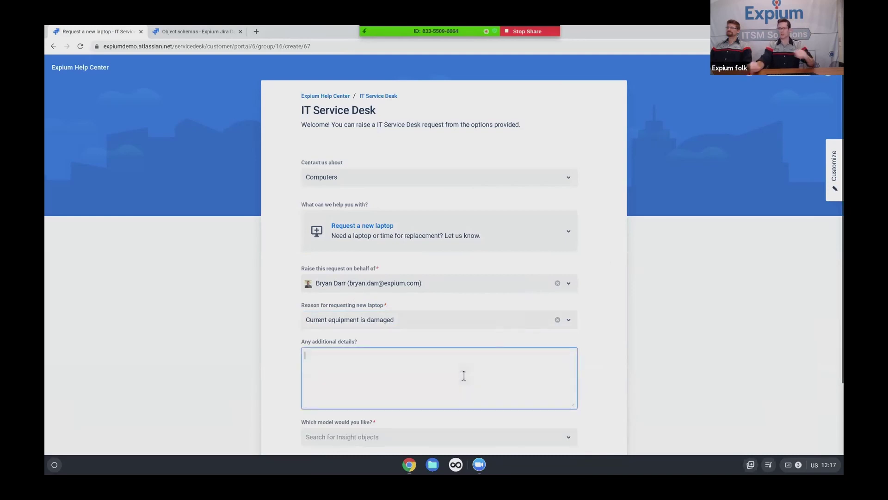
text(I threw my laptop at my co-worker)
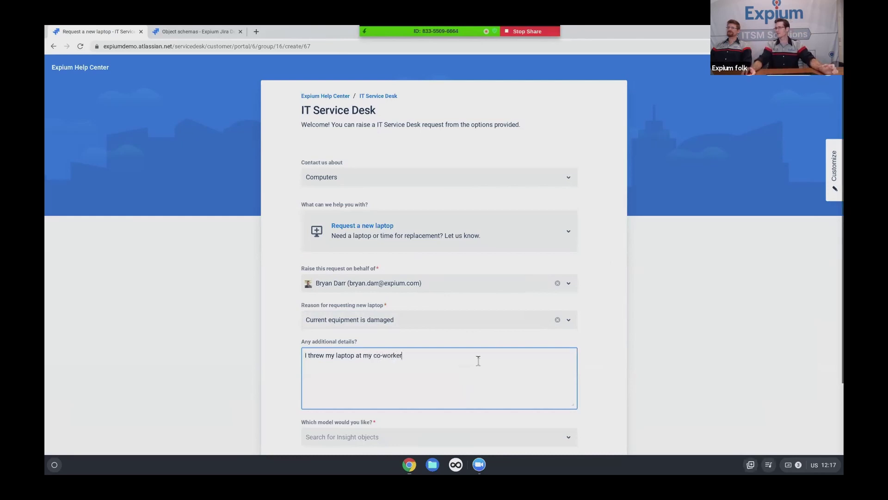
scroll(323, 347, down, 2)
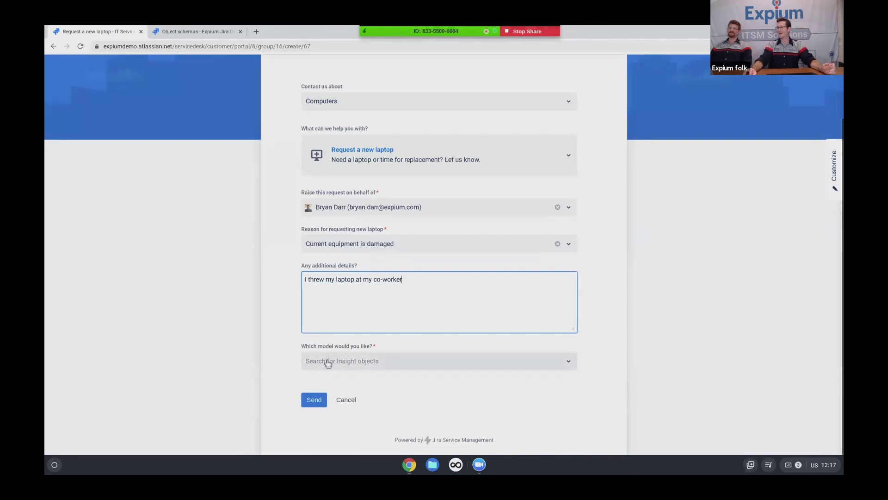
click(325, 360)
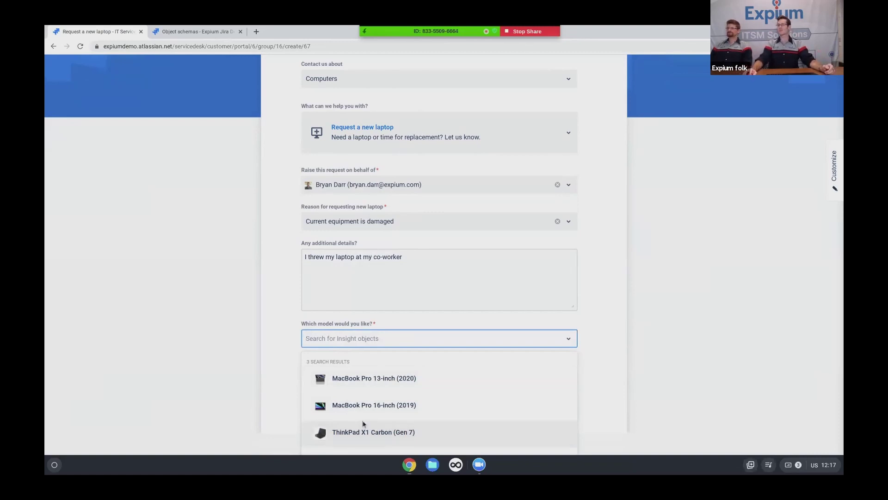
click(368, 431)
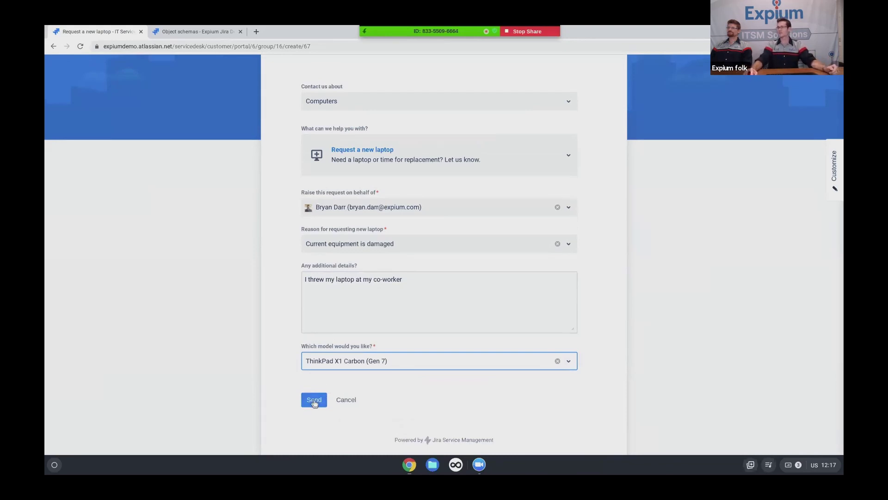
click(314, 401)
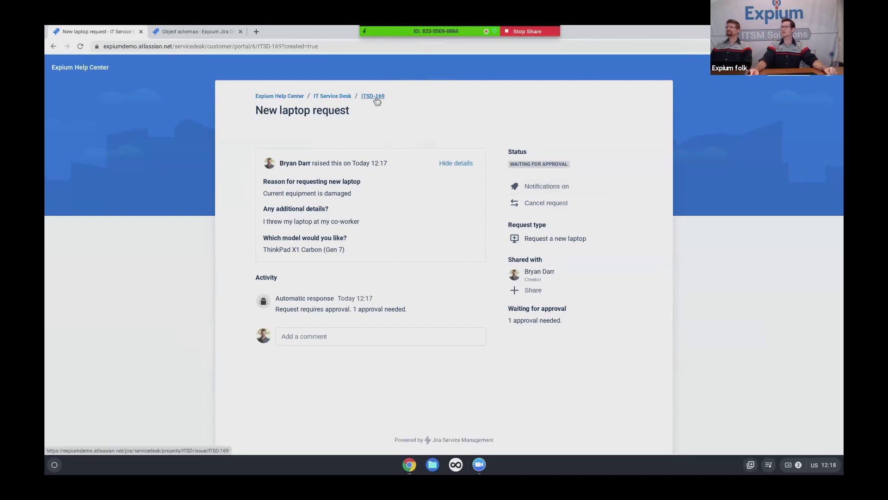
Open ITSD-169 in the agent issue view and scroll to its linked equipment
click(375, 99)
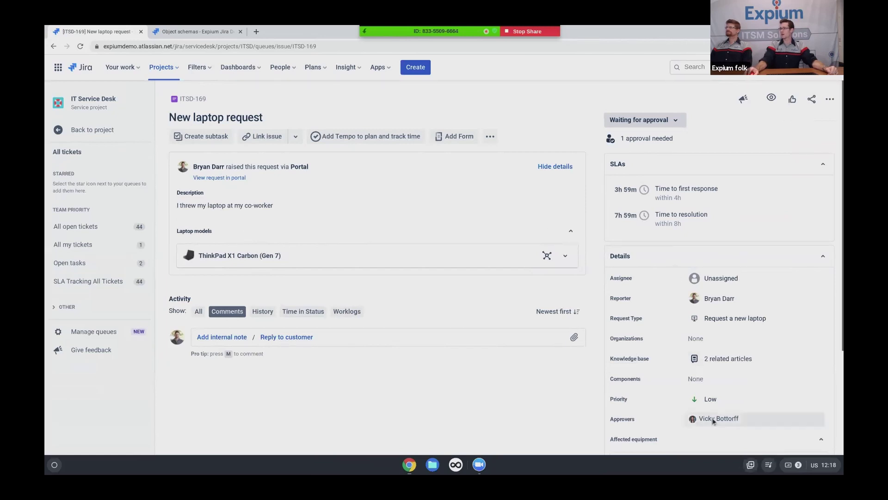
scroll(690, 411, down, 1)
scroll(685, 410, down, 2)
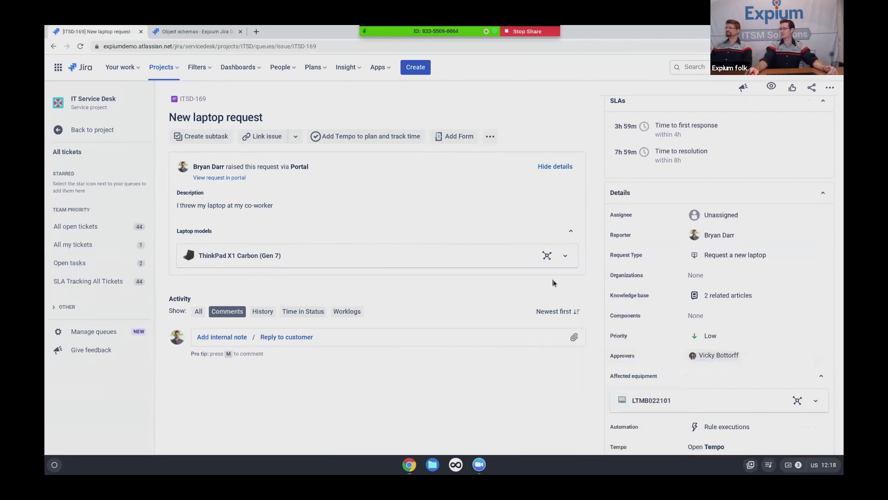
scroll(627, 273, down, 1)
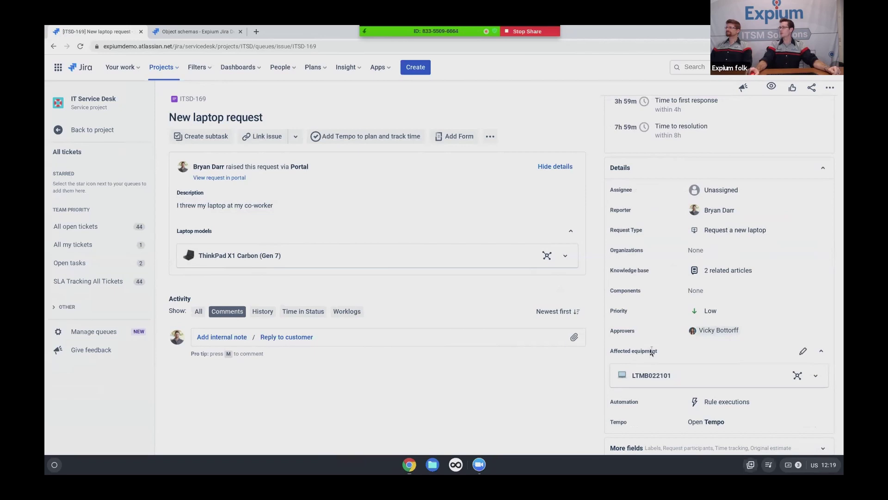
scroll(651, 352, down, 1)
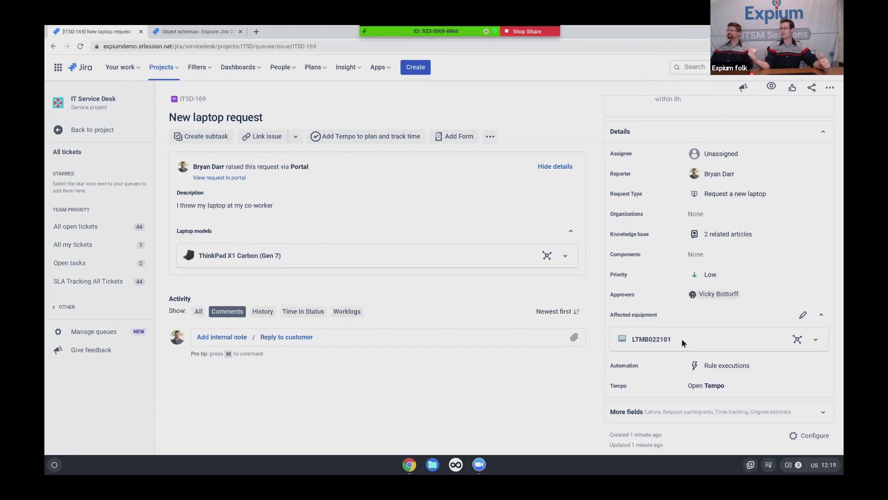
Expand the LTMB022101 card under Affected equipment to show its full details
click(815, 340)
scroll(740, 333, down, 3)
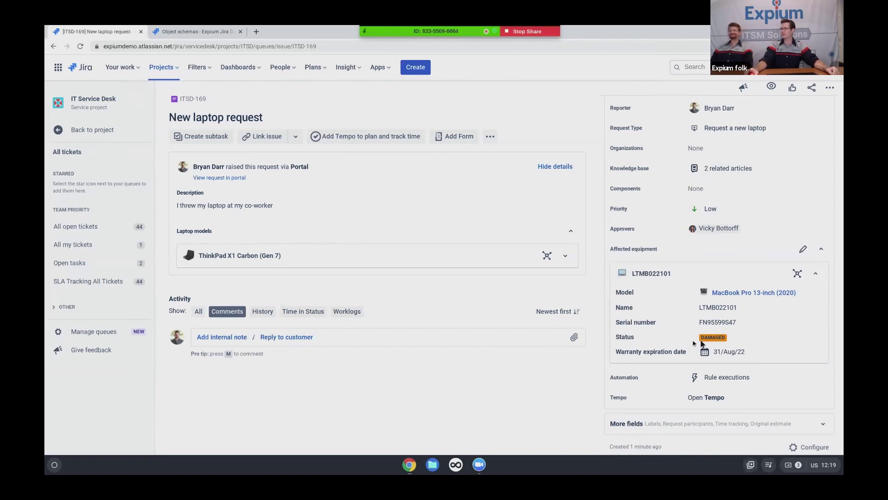
scroll(700, 320, up, 2)
scroll(699, 320, down, 2)
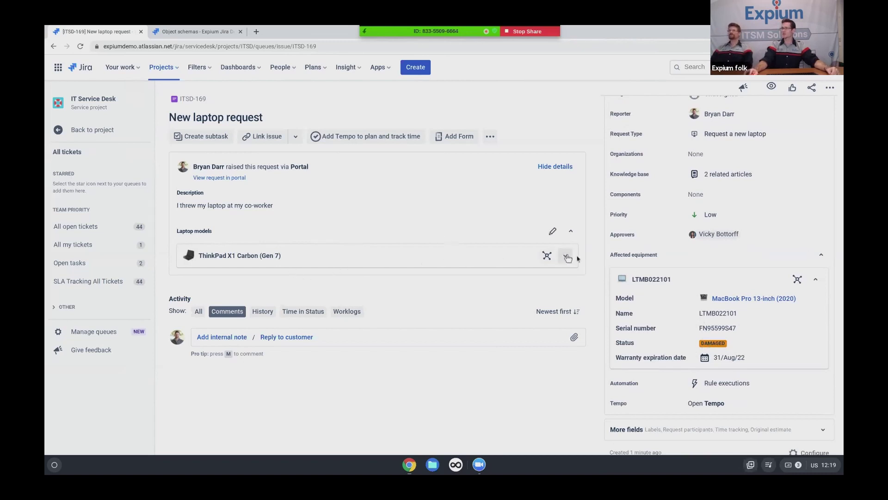
Expand the ThinkPad X1 Carbon (Gen 7) card and open laptop LTTP111901's asset page from its Object Graph
click(566, 256)
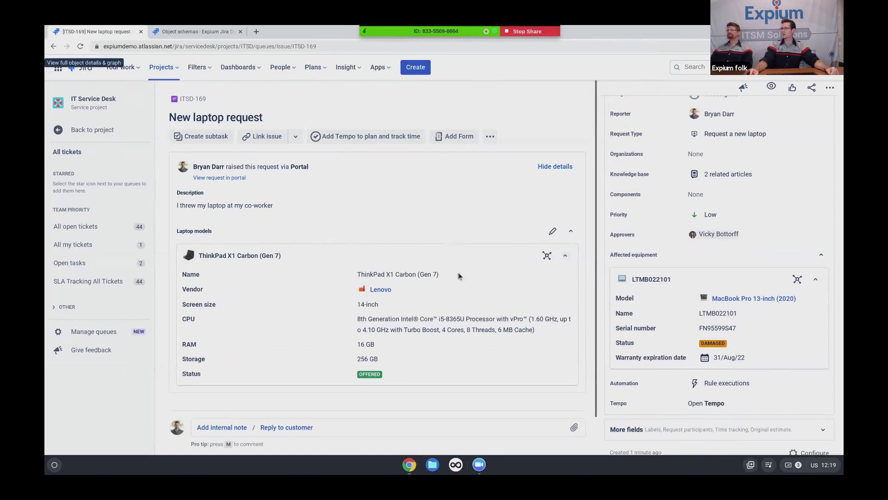
scroll(389, 296, down, 1)
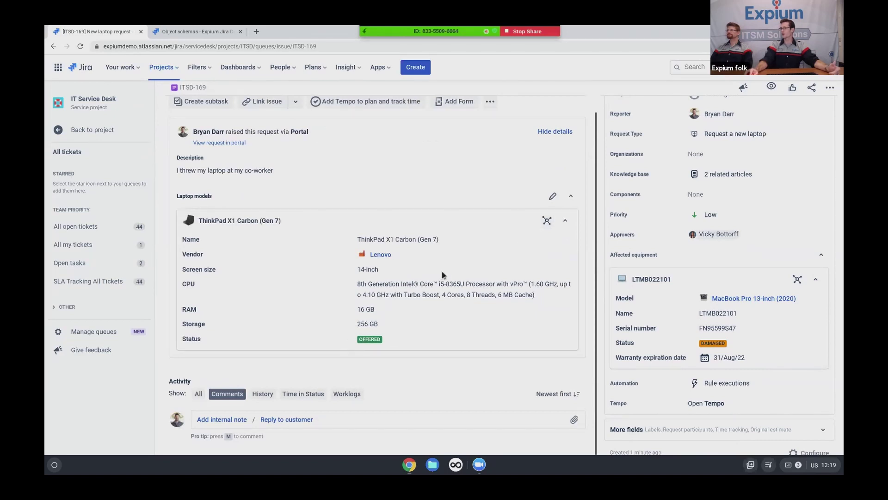
click(548, 221)
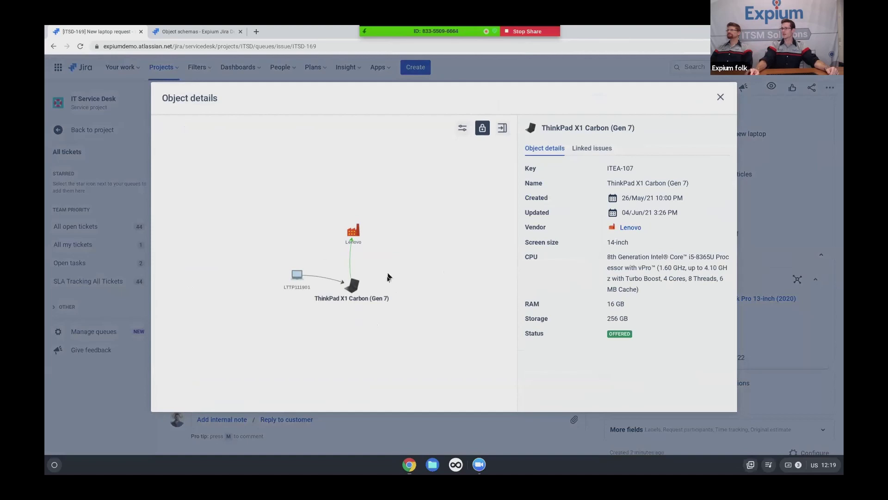
click(297, 275)
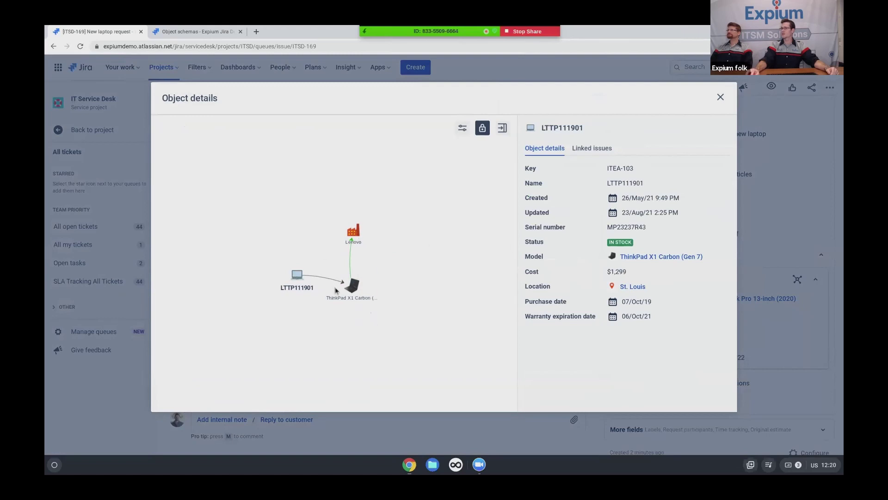
click(299, 283)
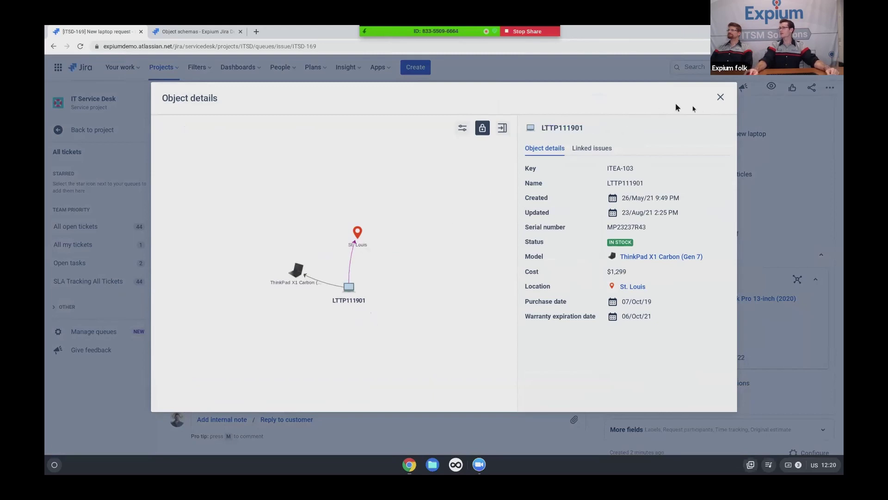
click(563, 131)
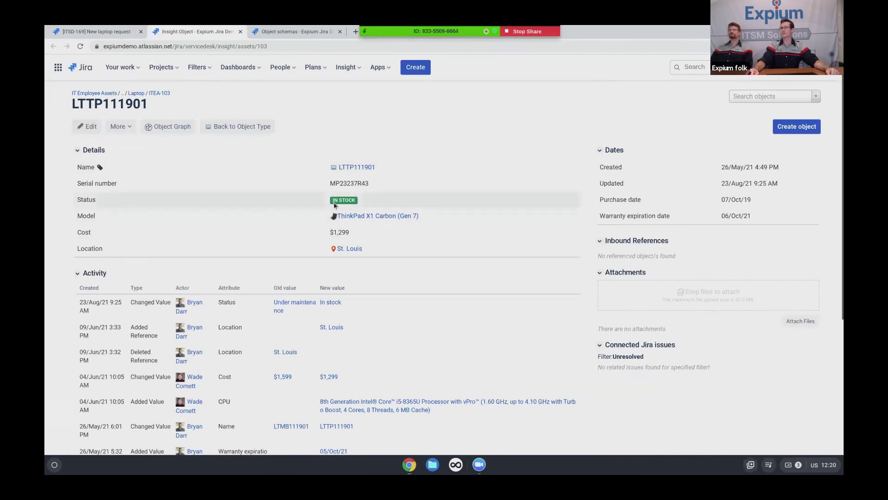
Preview the ThinkPad X1 Carbon (Gen 7) model, close it, then open the Laptop object list
click(363, 218)
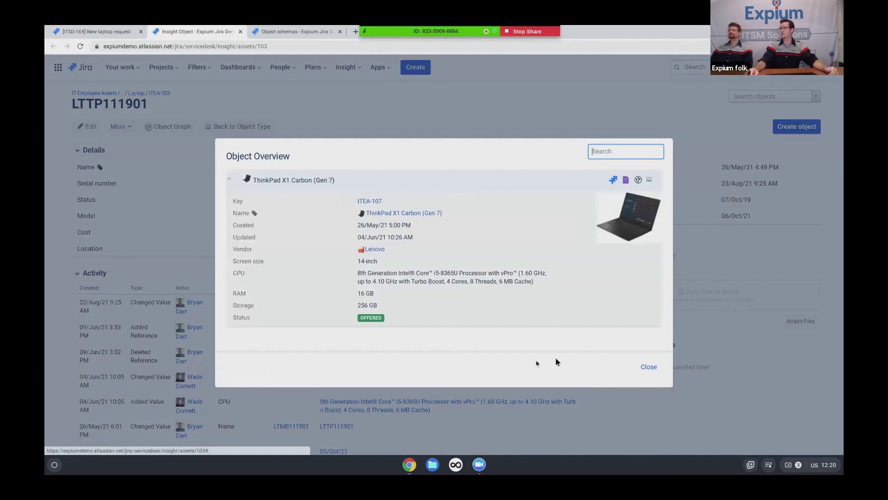
click(649, 367)
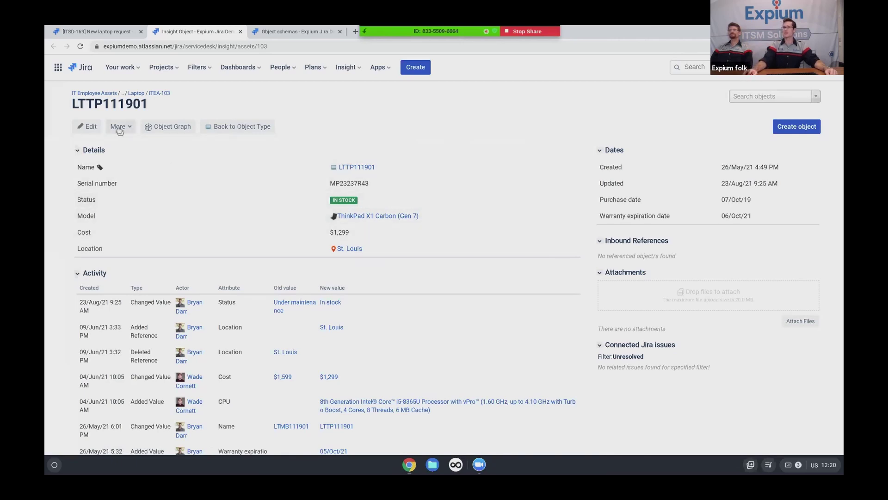
click(136, 94)
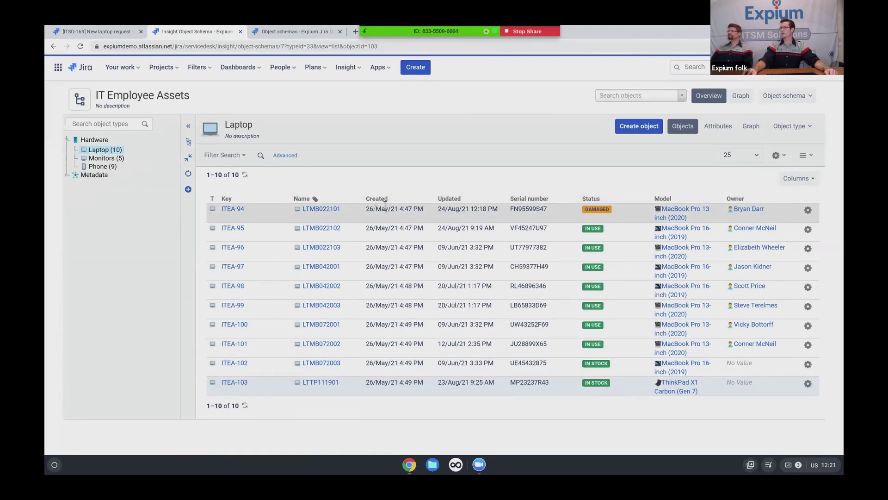
Open the LTMB022101 laptop's asset page from row ITEA-94 of the Laptop list
click(327, 213)
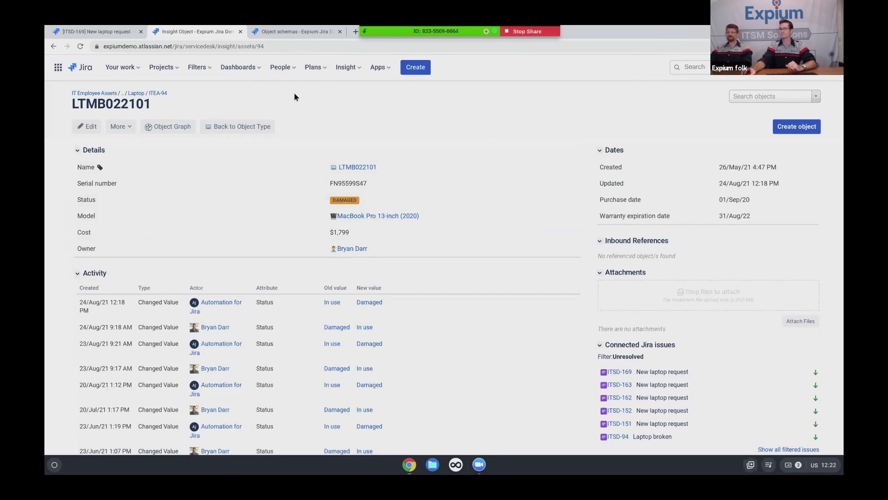
Browse the IT Employee Assets schema from the Object schemas list, then return
click(306, 31)
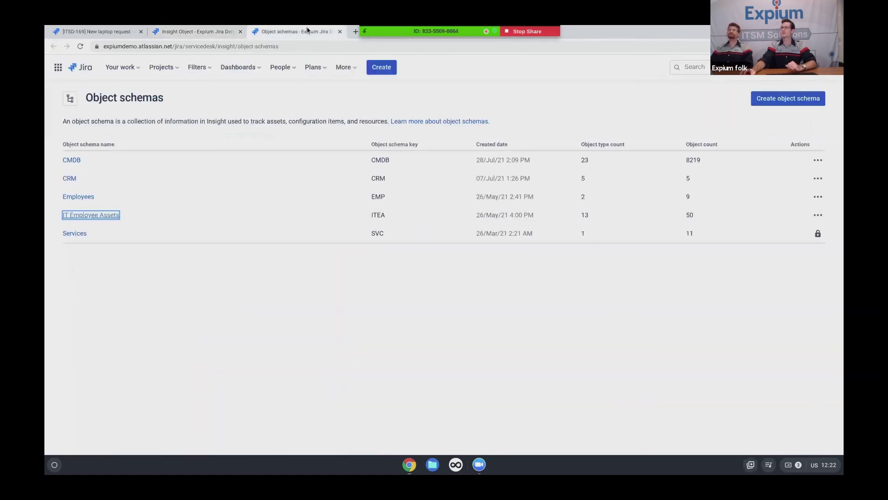
click(206, 290)
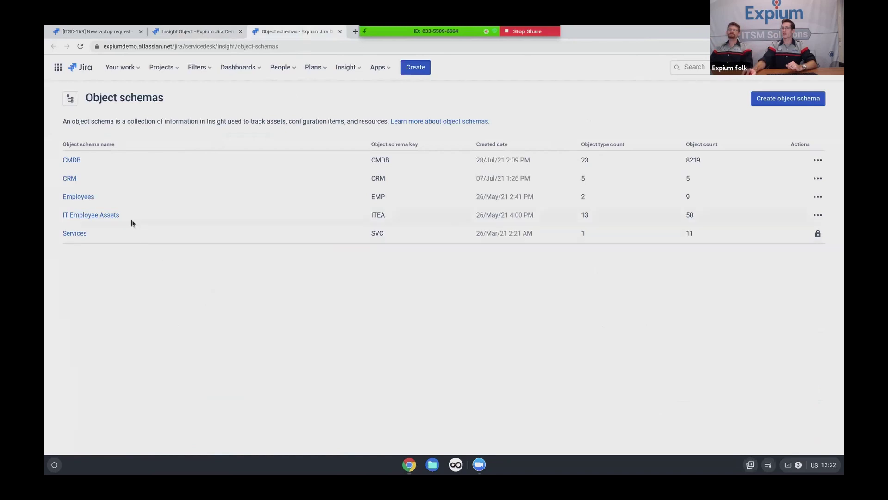
click(95, 215)
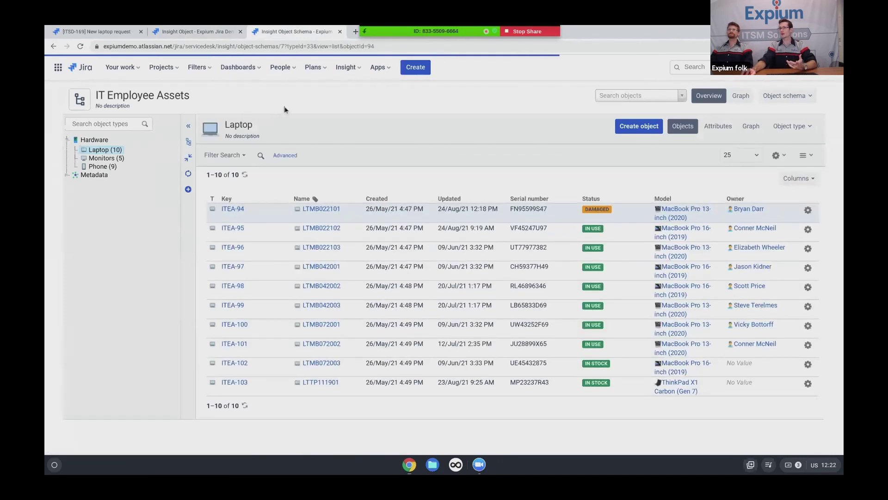
click(53, 47)
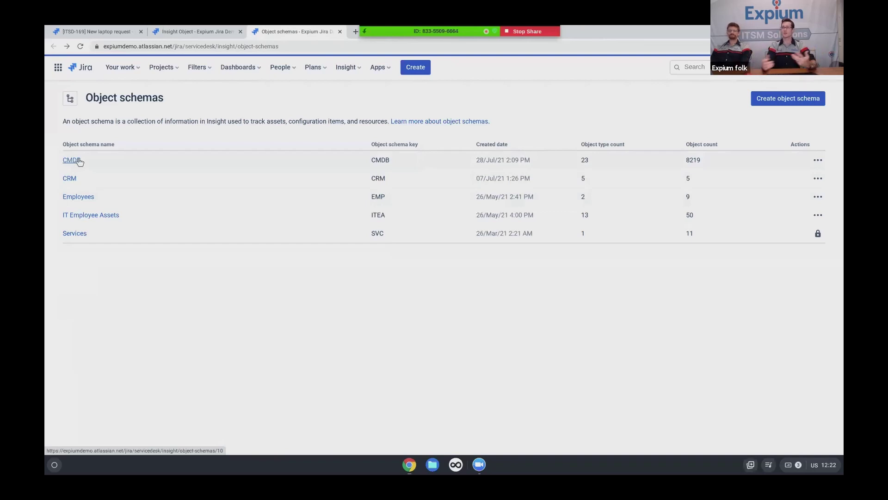
Look through the CMDB schema's objects and go back to the schema list
click(72, 160)
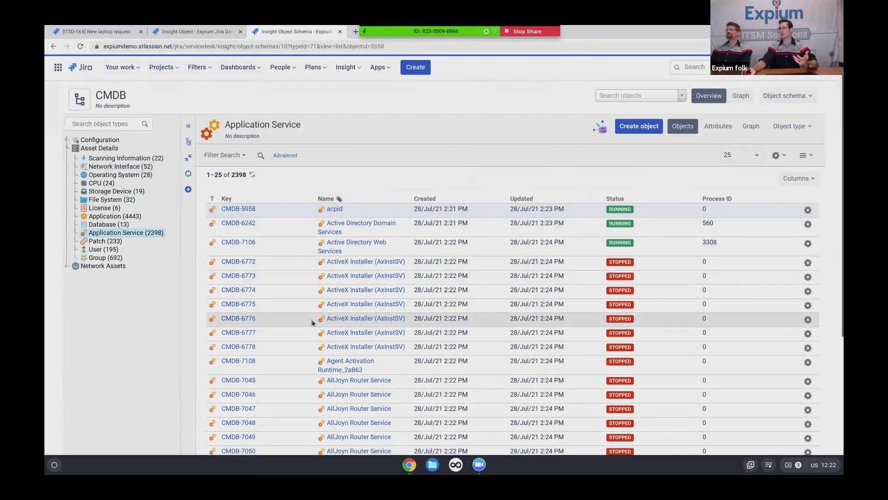
scroll(309, 325, down, 3)
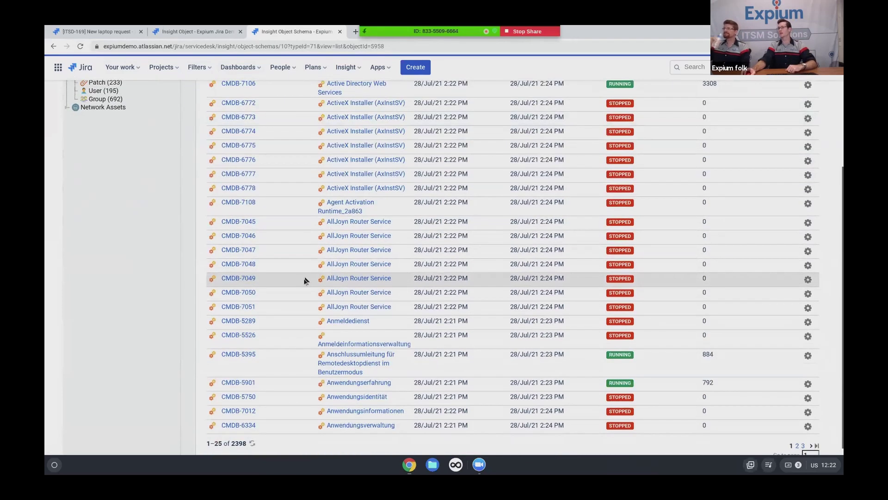
scroll(301, 278, up, 4)
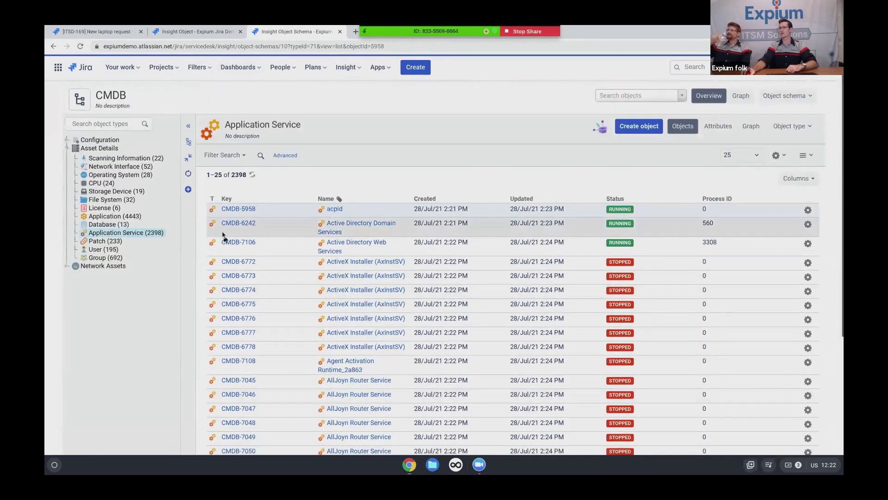
click(53, 46)
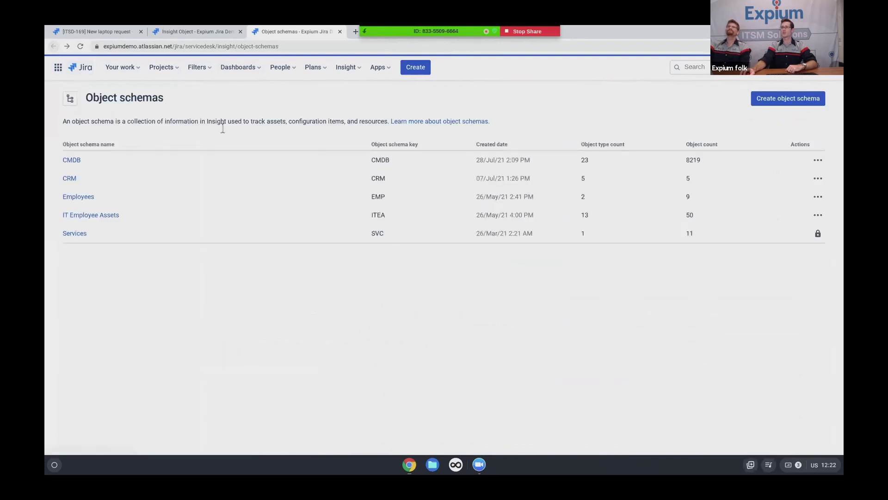